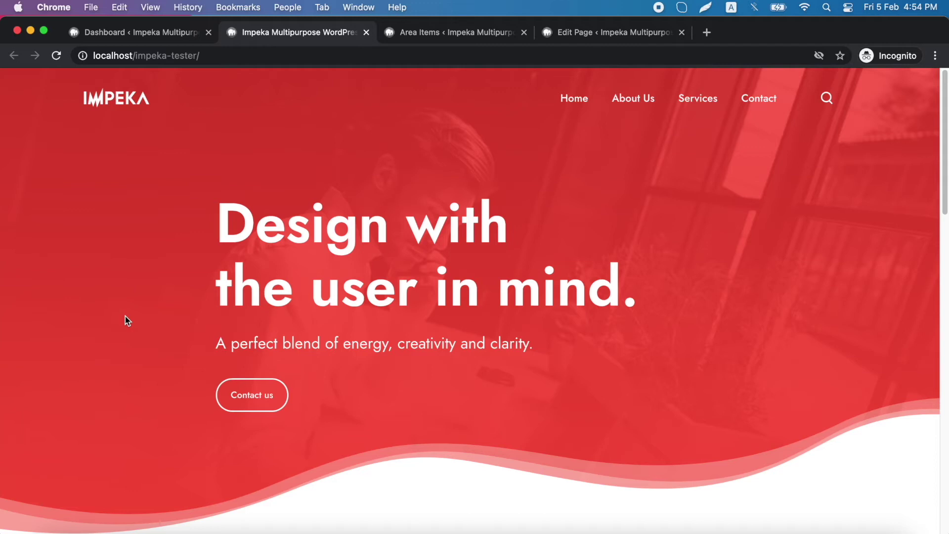
- Switch to the browser tab showing the WordPress Area Items admin list
click(454, 35)
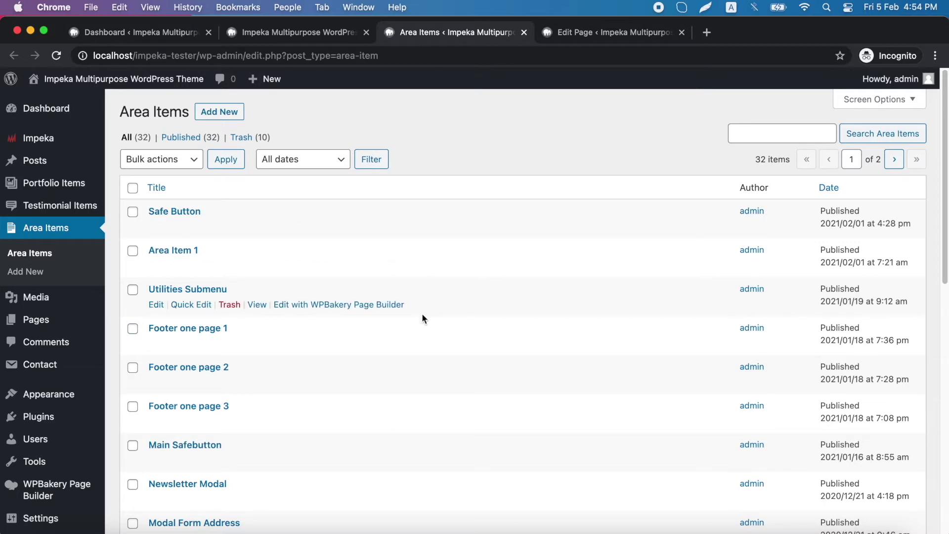
- View the Newsletter Modal area item in a new tab and scroll to its Subscribe Now form
scroll(422, 313, down, 1)
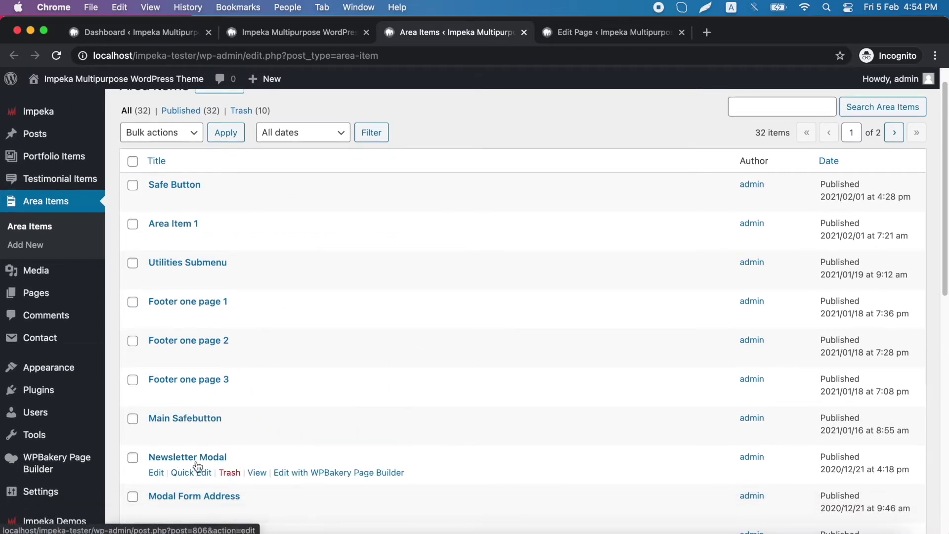
super+click(256, 478)
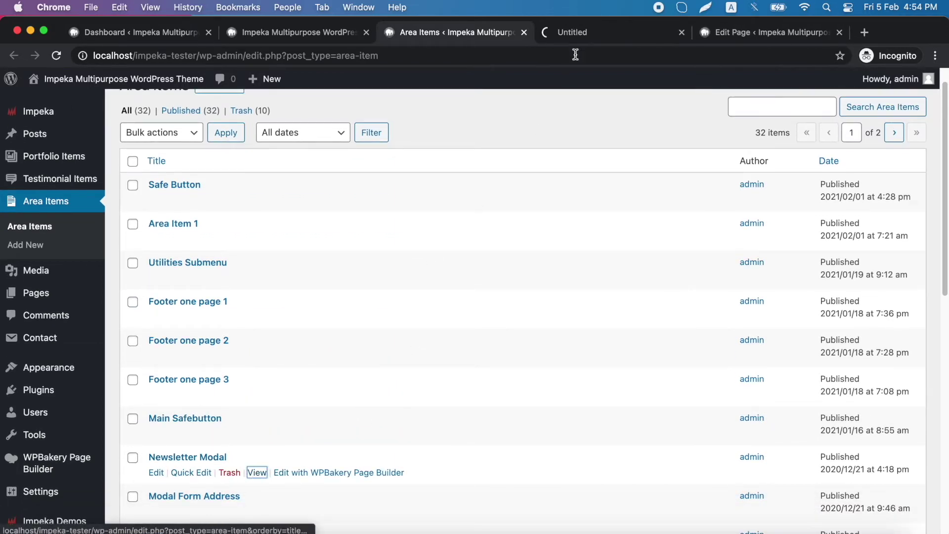
click(607, 35)
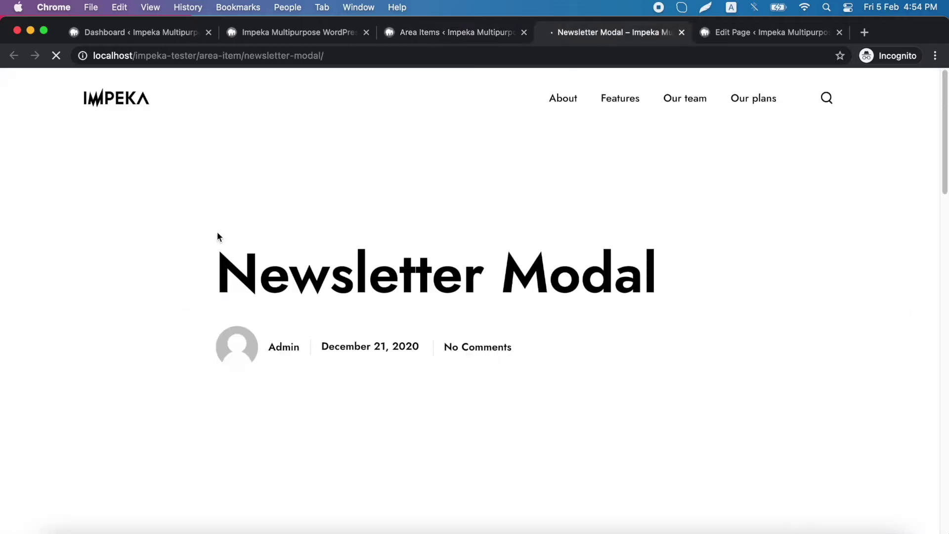
scroll(123, 319, down, 7)
scroll(42, 320, down, 2)
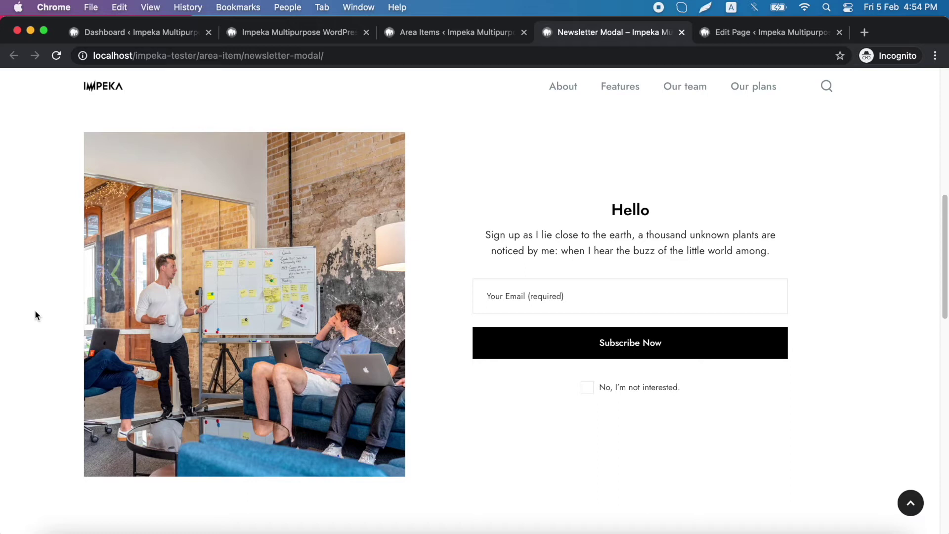
- Go from the Dashboard to the Impeka Global Modals settings
click(136, 34)
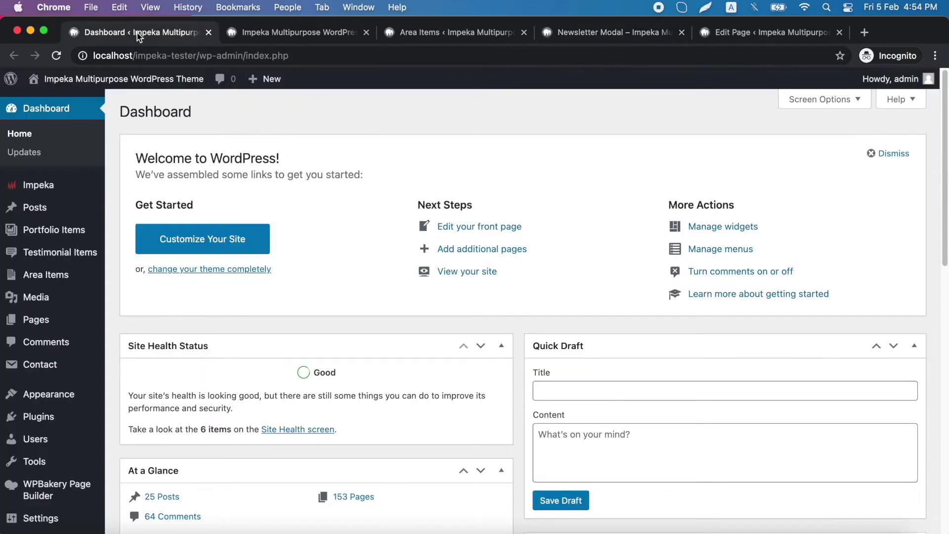
mouse_move(80, 188)
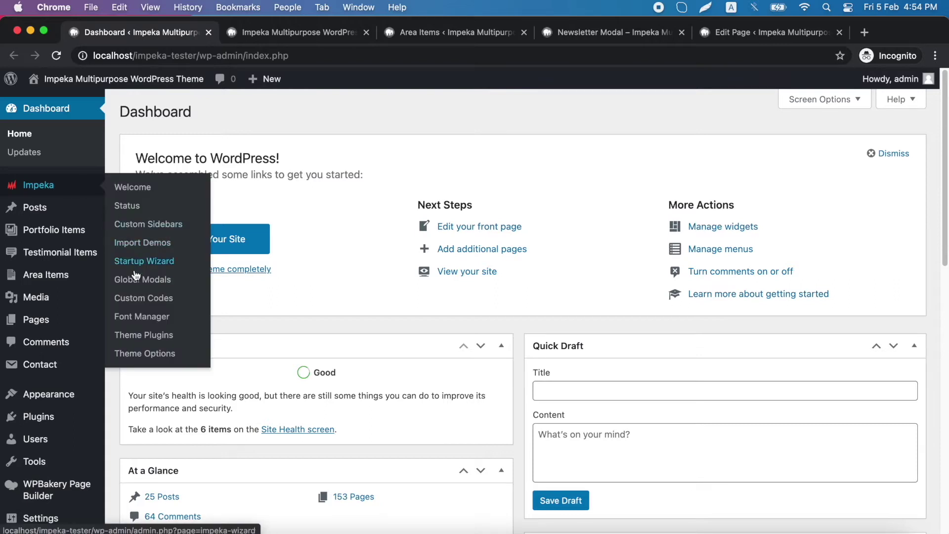
click(145, 284)
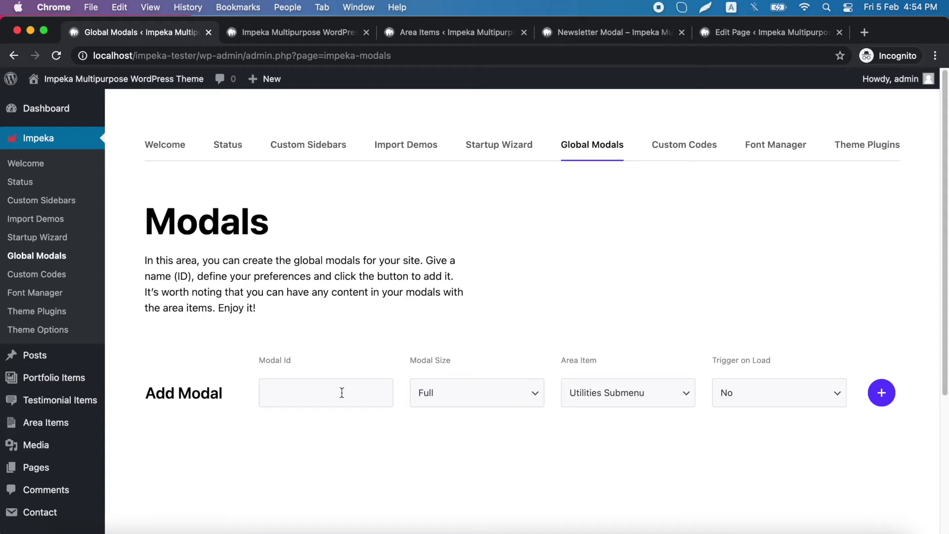
- Add global modal modal-form1: Medium size, Newsletter Modal area item, opening 2s after load
text(modal-form1)
click(487, 398)
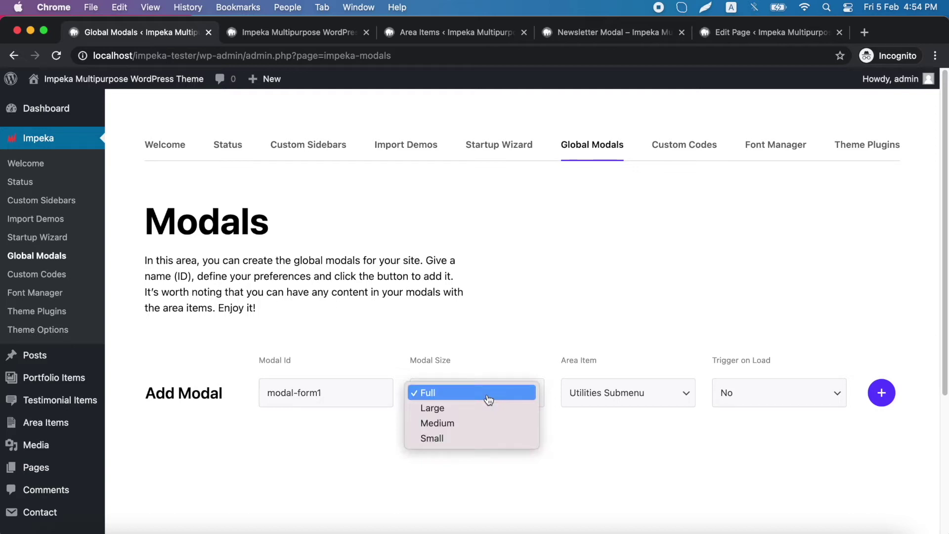
click(447, 423)
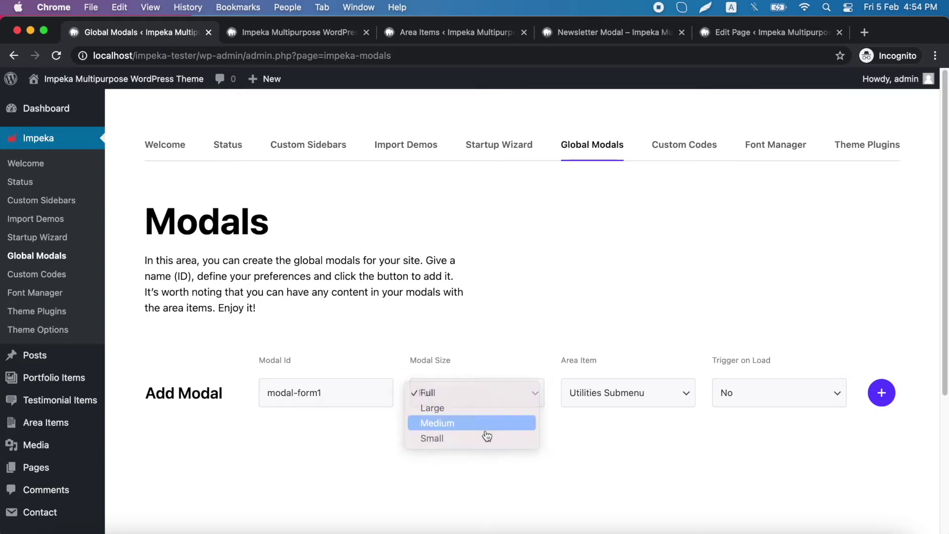
click(674, 396)
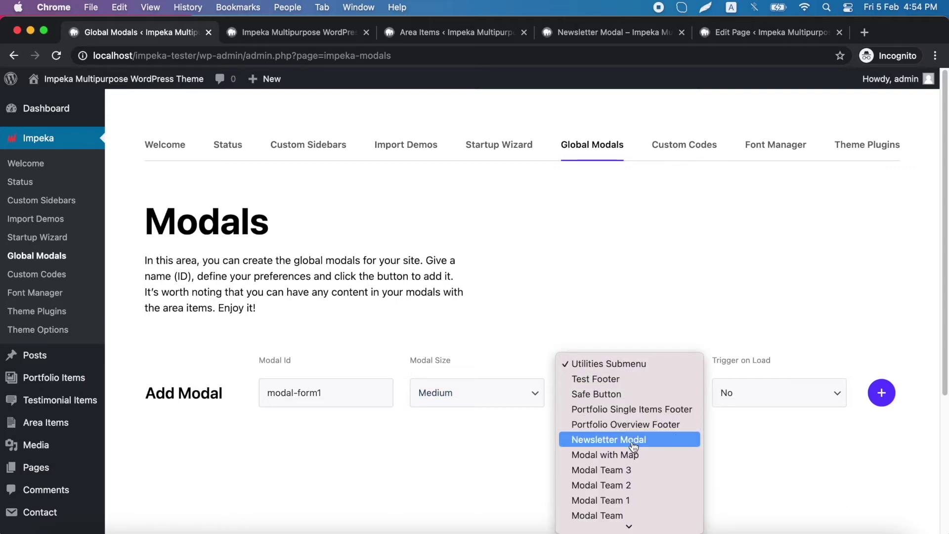
click(619, 444)
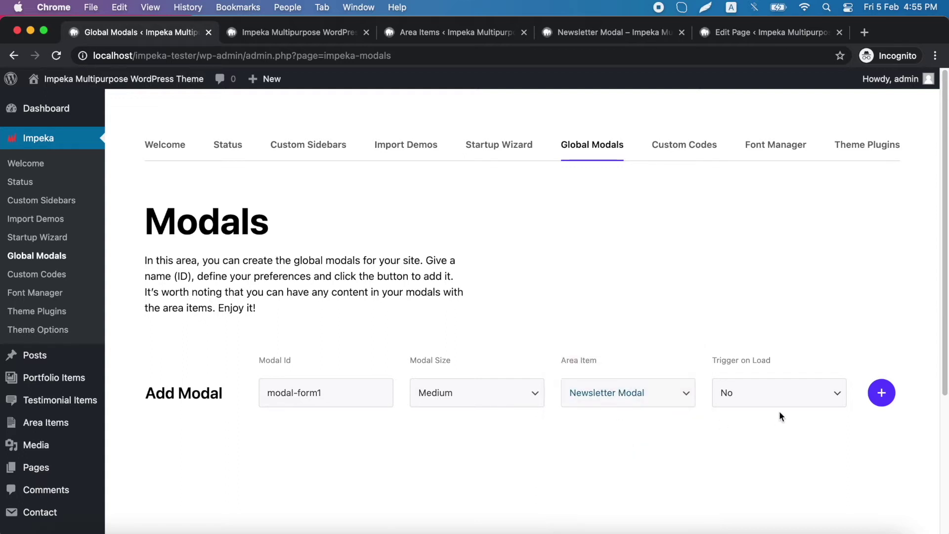
click(791, 401)
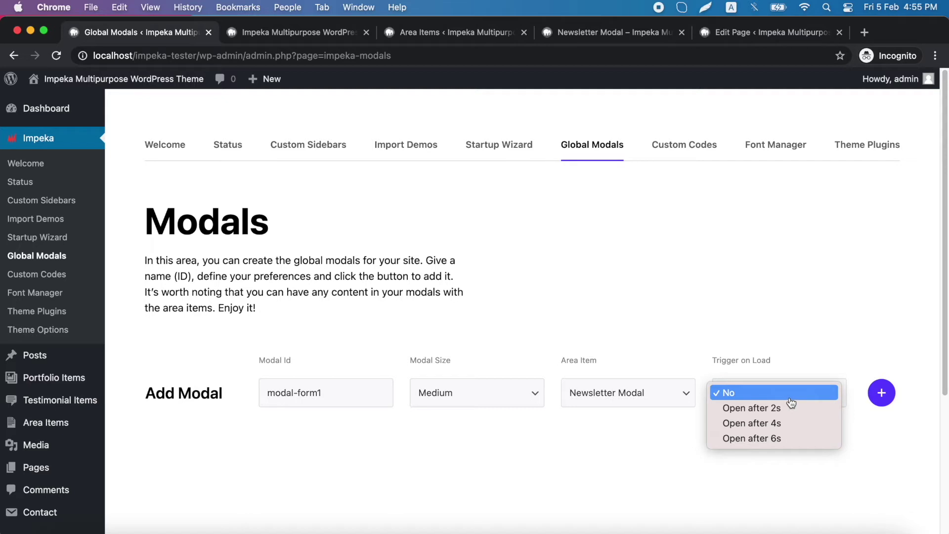
click(780, 411)
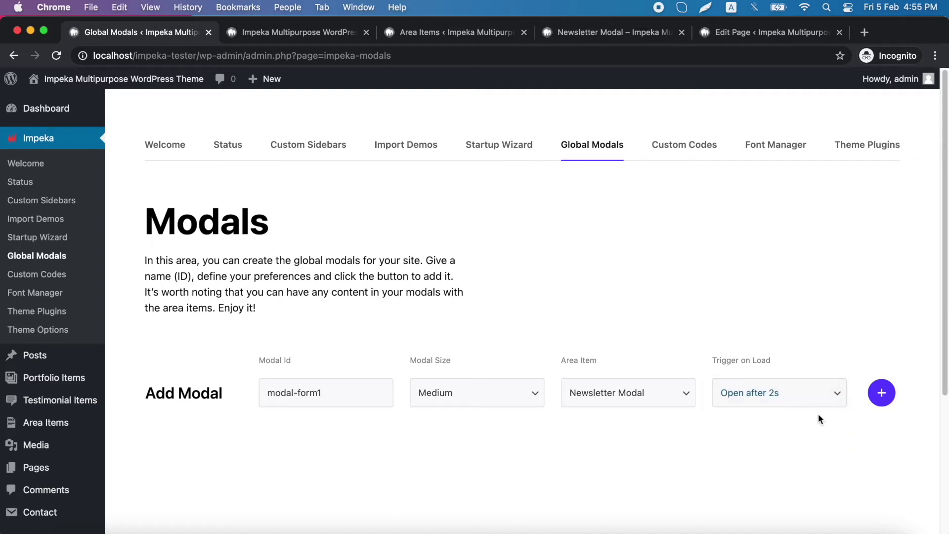
click(883, 401)
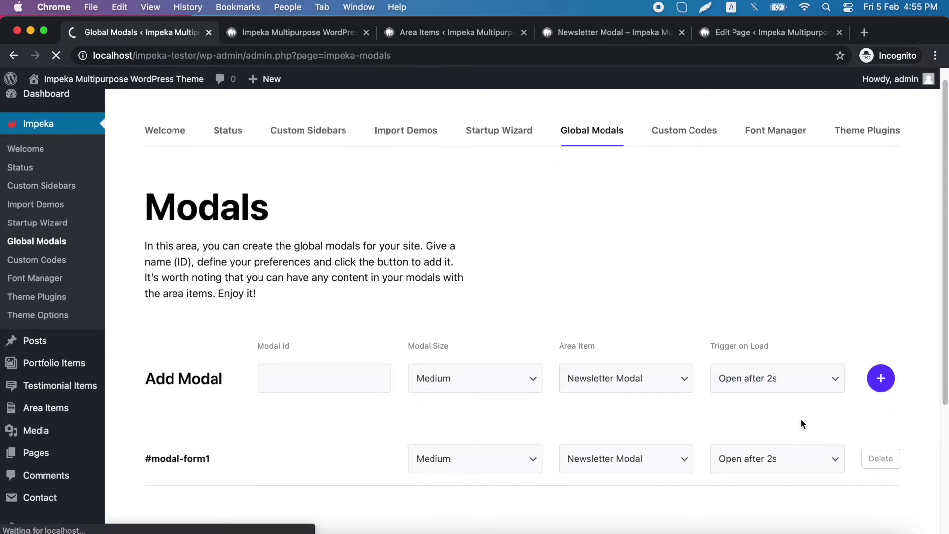
- Reload the homepage, let the Newsletter Modal pop up, then close it
scroll(318, 275, down, 4)
scroll(318, 276, up, 4)
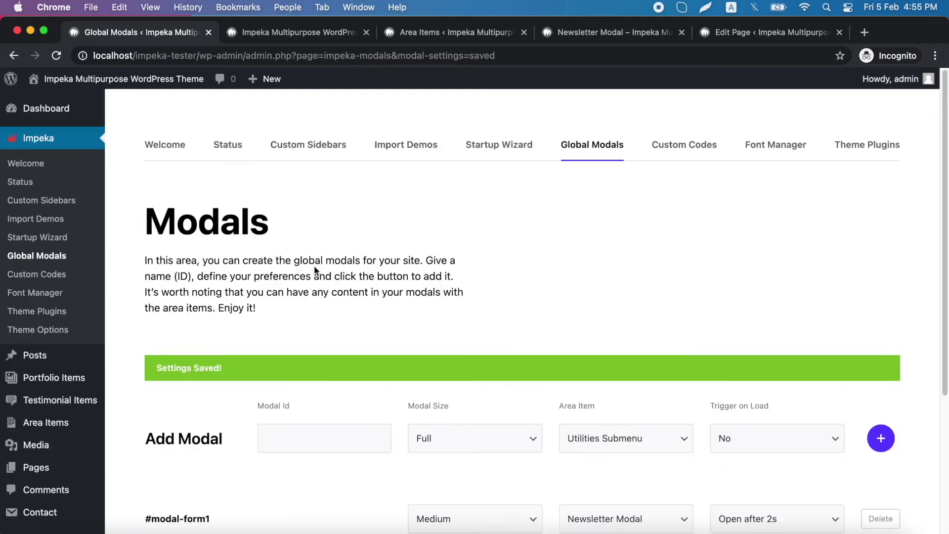
click(292, 32)
click(56, 56)
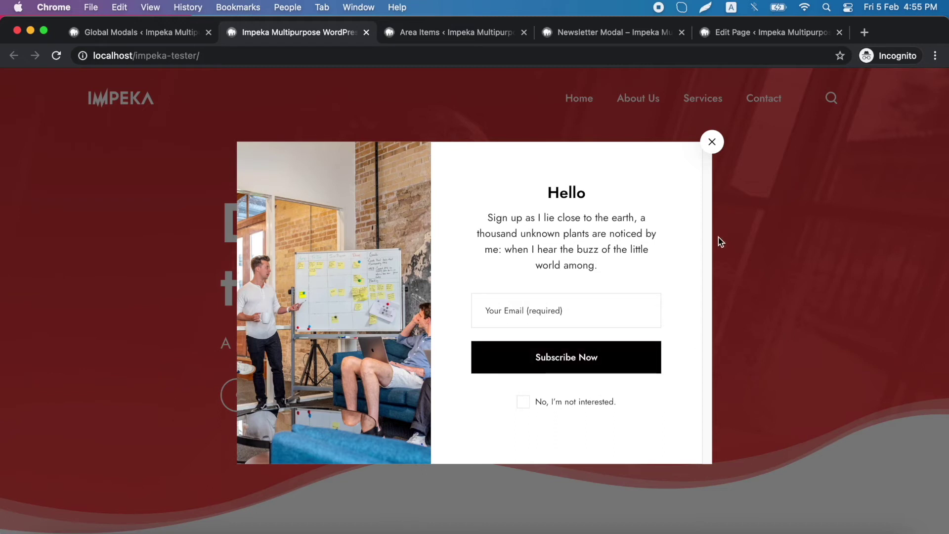
click(712, 145)
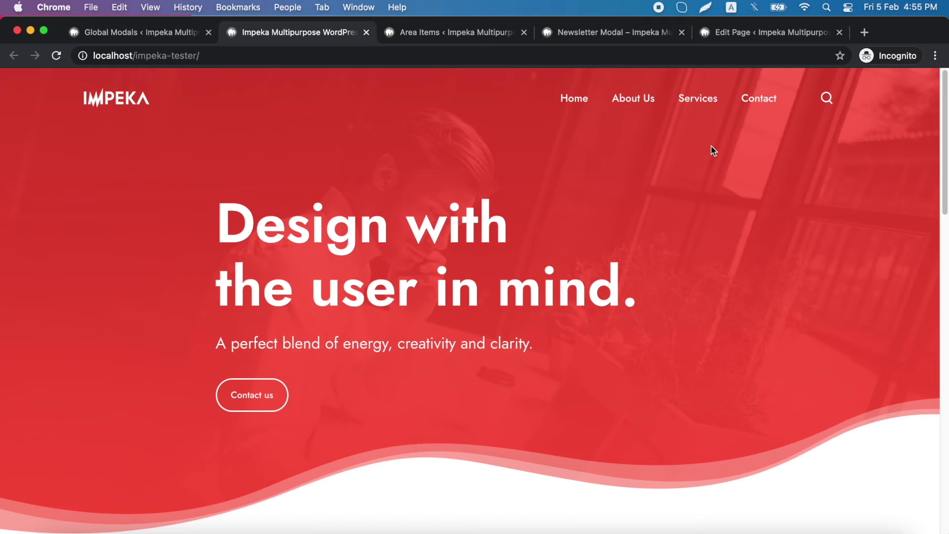
- In the Home page editor's Page Options, add a blank item under the Modals tab
click(746, 32)
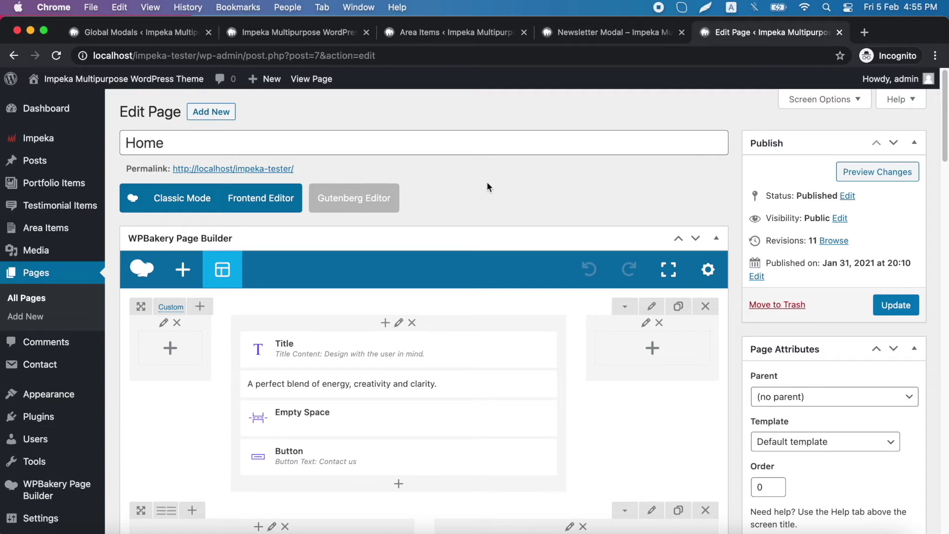
scroll(467, 207, down, 10)
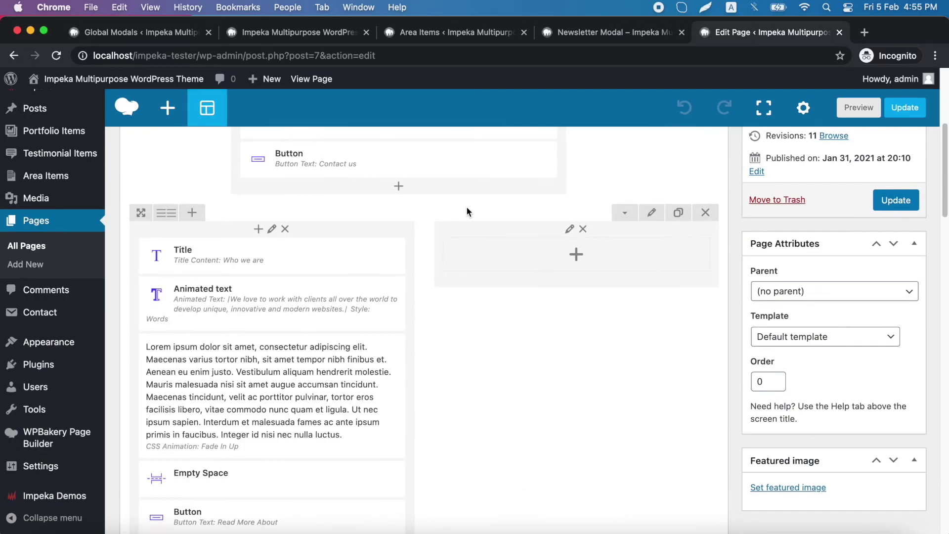
scroll(467, 212, down, 10)
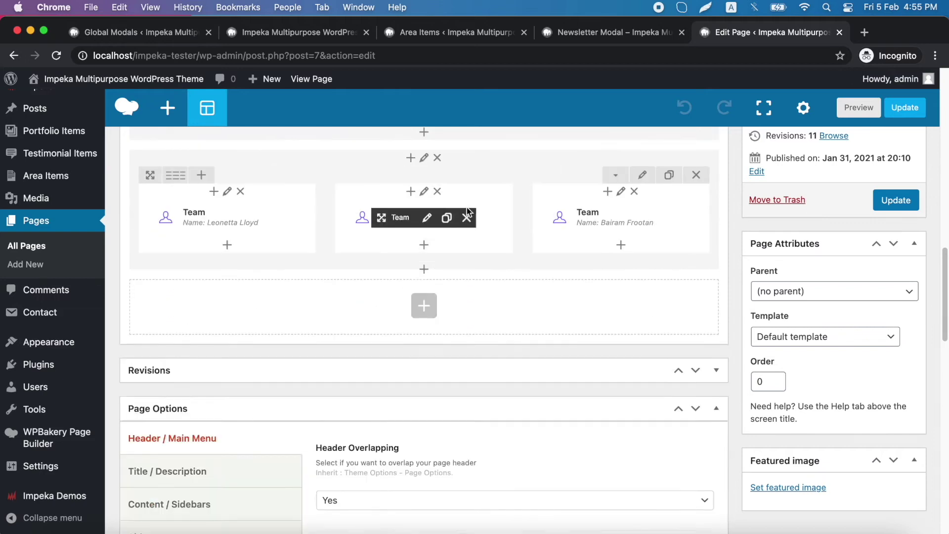
scroll(467, 211, down, 3)
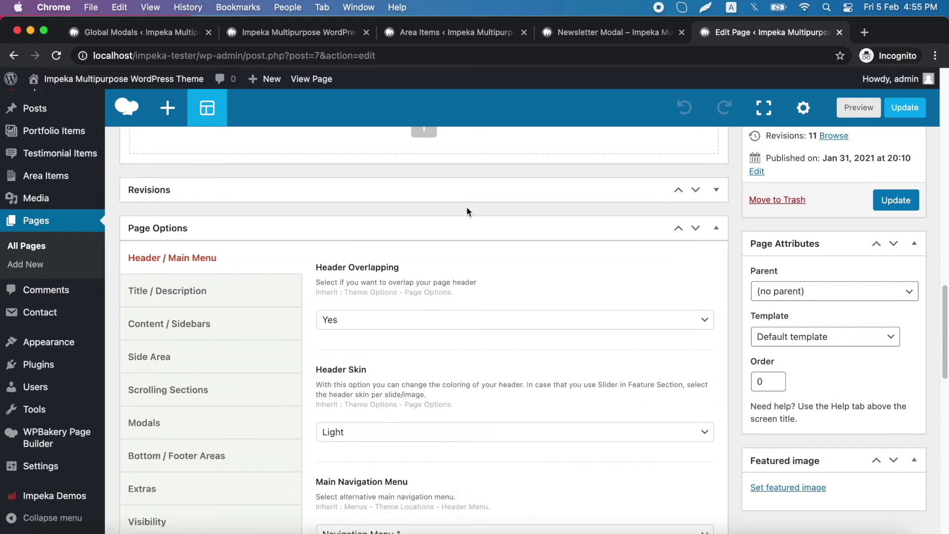
scroll(274, 258, down, 2)
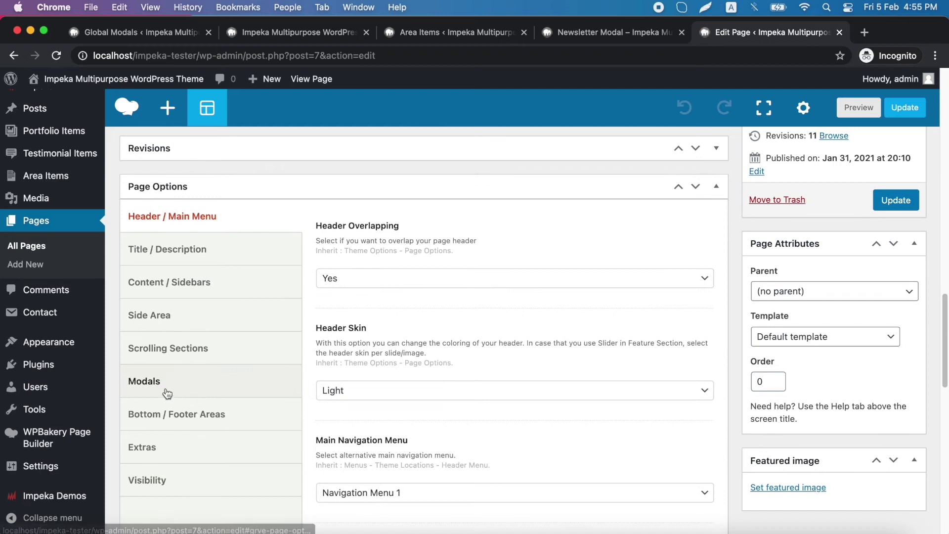
click(171, 390)
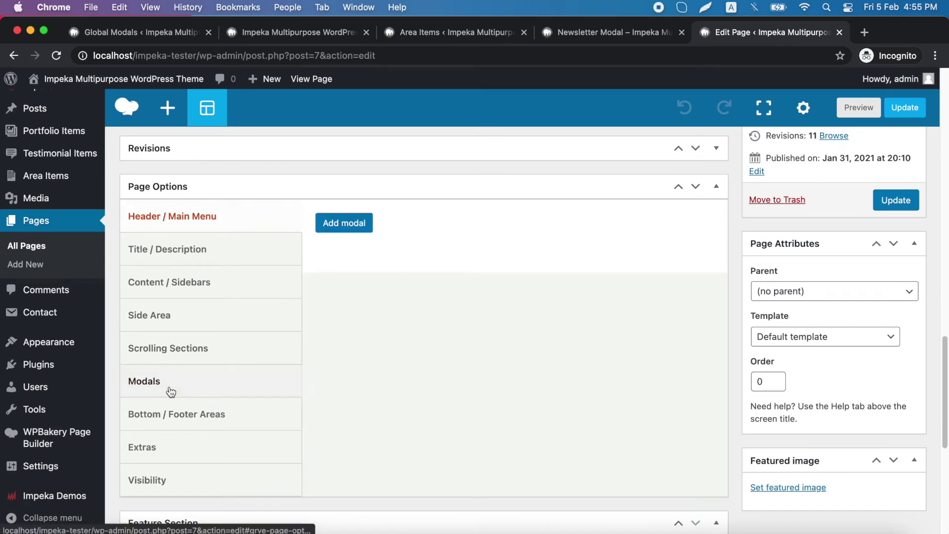
click(343, 224)
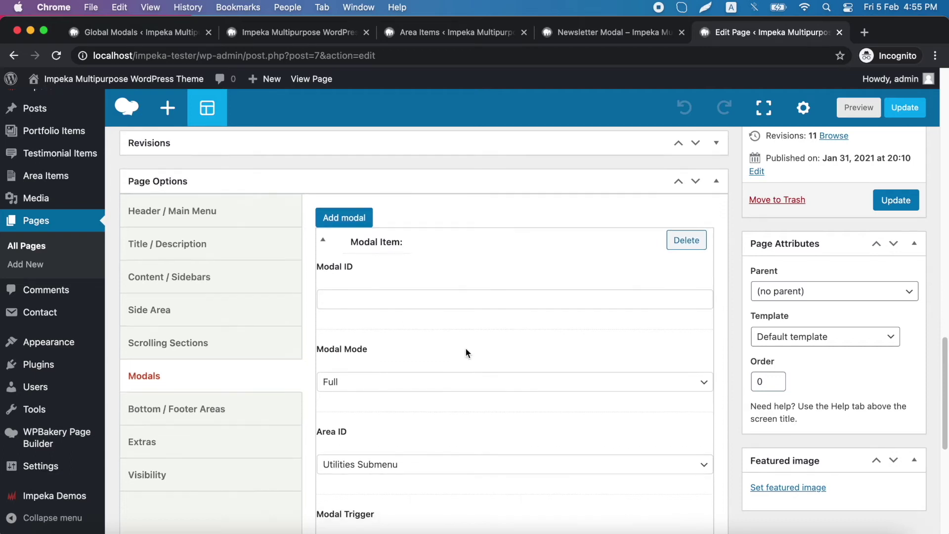
scroll(464, 347, down, 2)
- Set the modal item to ID modal-form2, Large mode, Modal Form Address area, trigger No
click(432, 263)
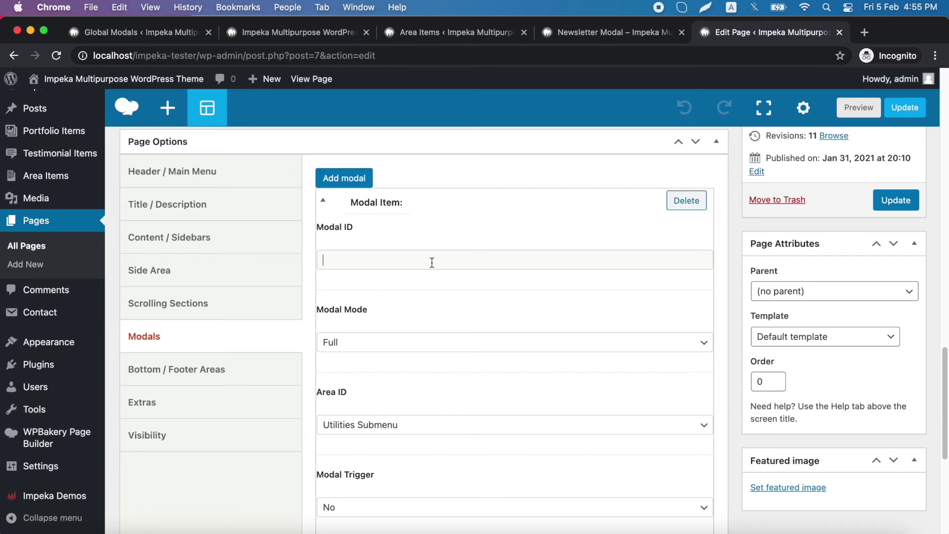
text(modal-form2)
scroll(453, 323, down, 2)
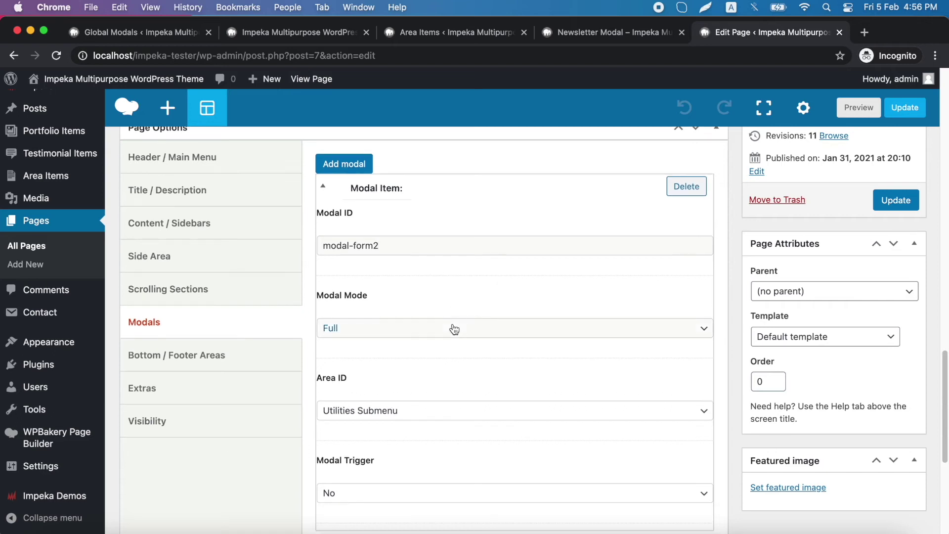
click(425, 294)
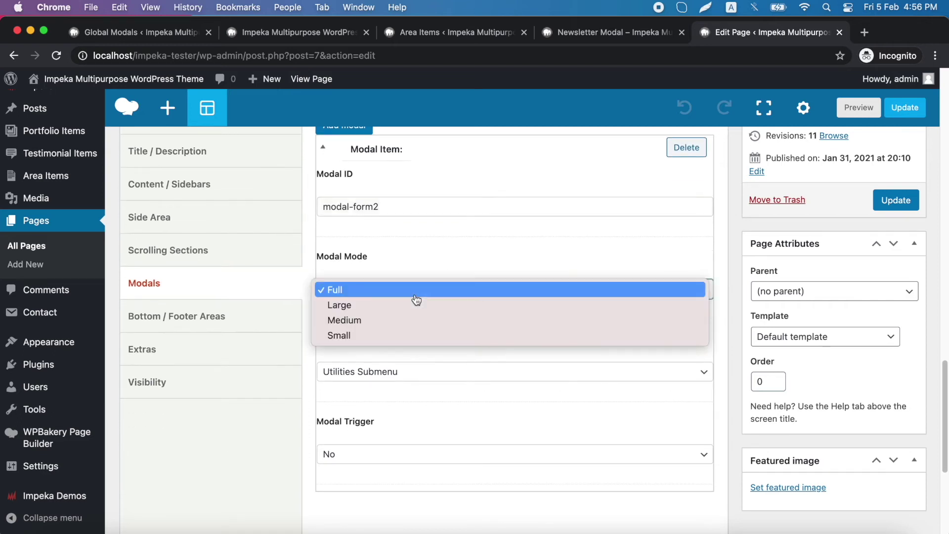
click(359, 306)
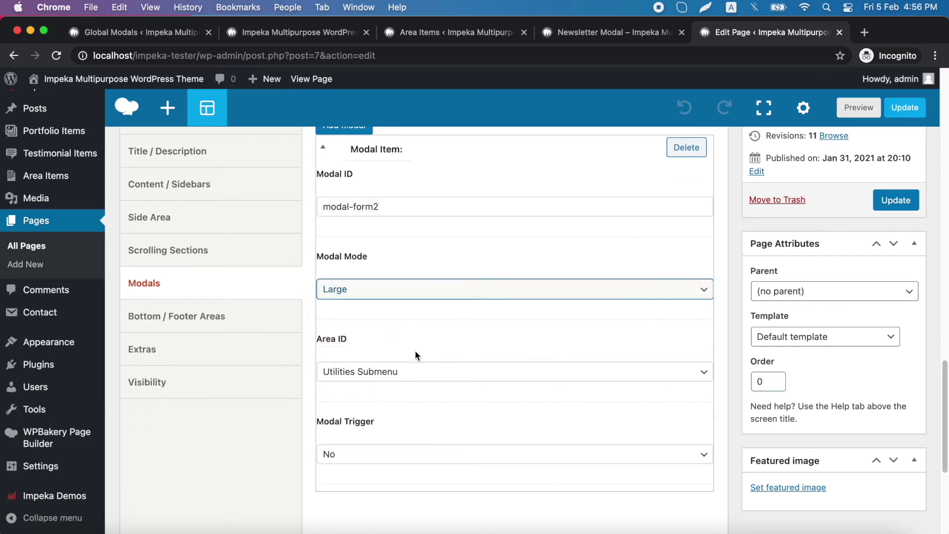
click(410, 374)
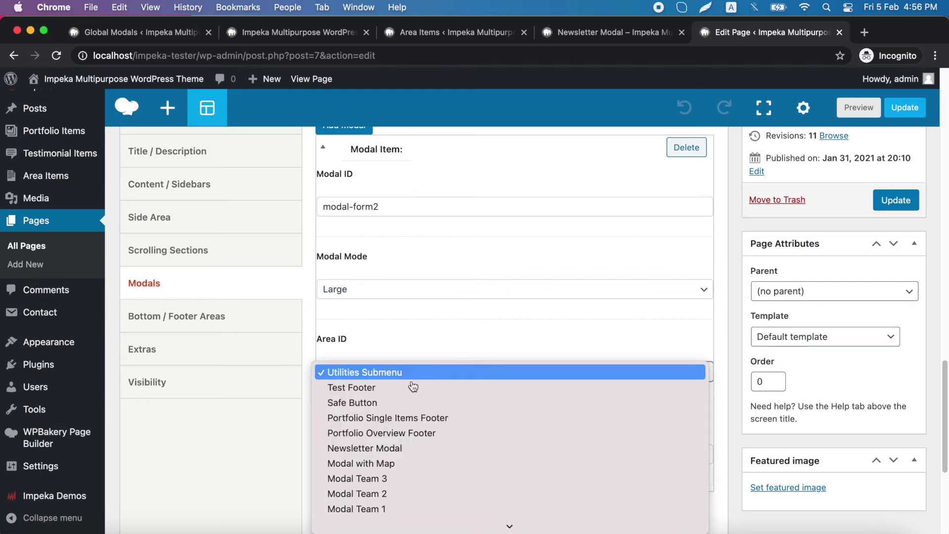
scroll(423, 432, down, 2)
scroll(427, 434, down, 3)
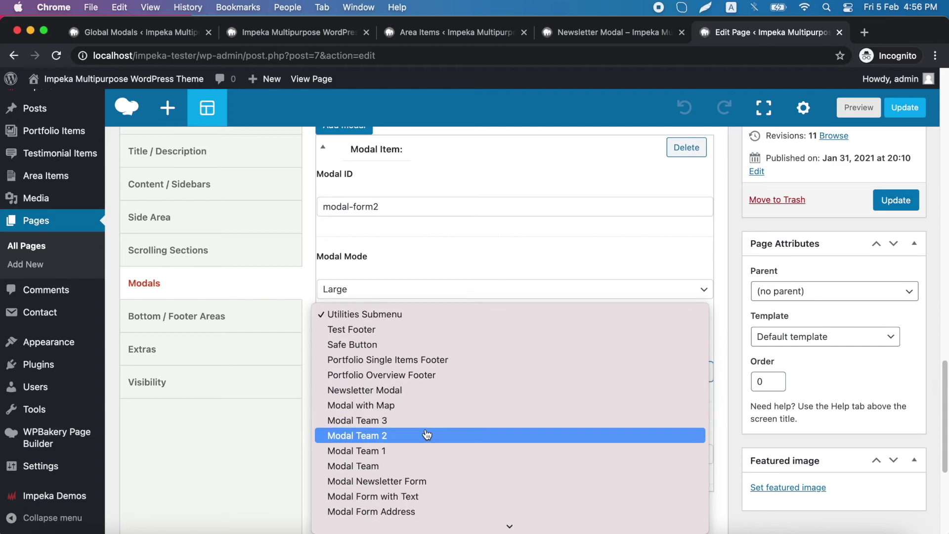
click(421, 483)
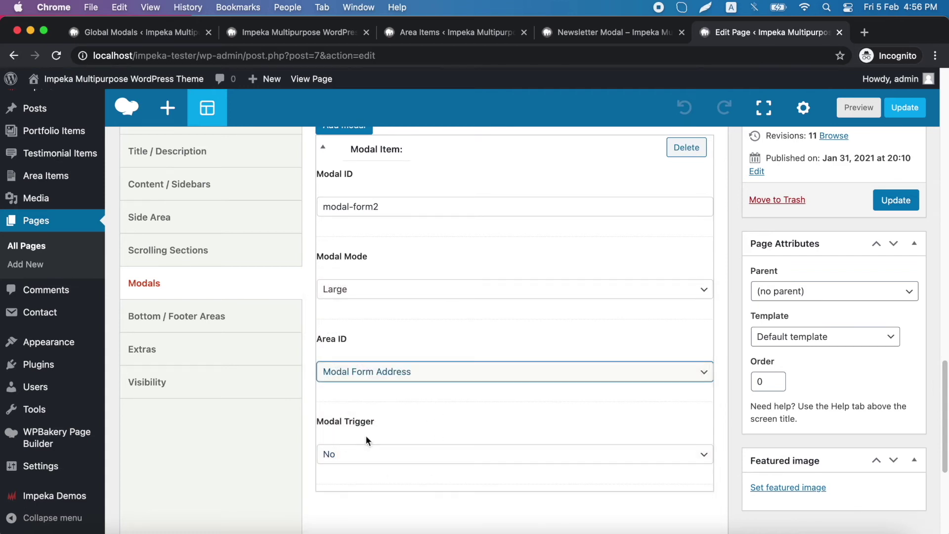
click(348, 456)
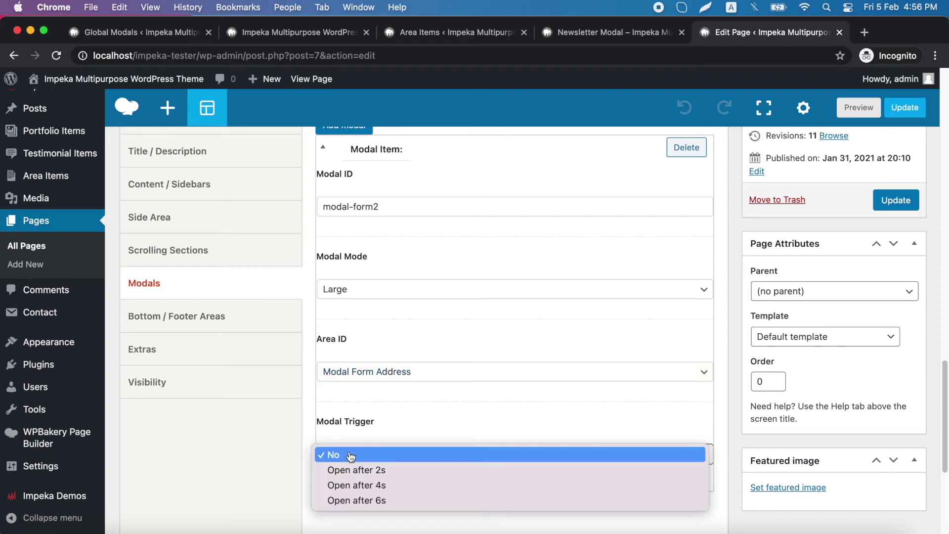
click(351, 455)
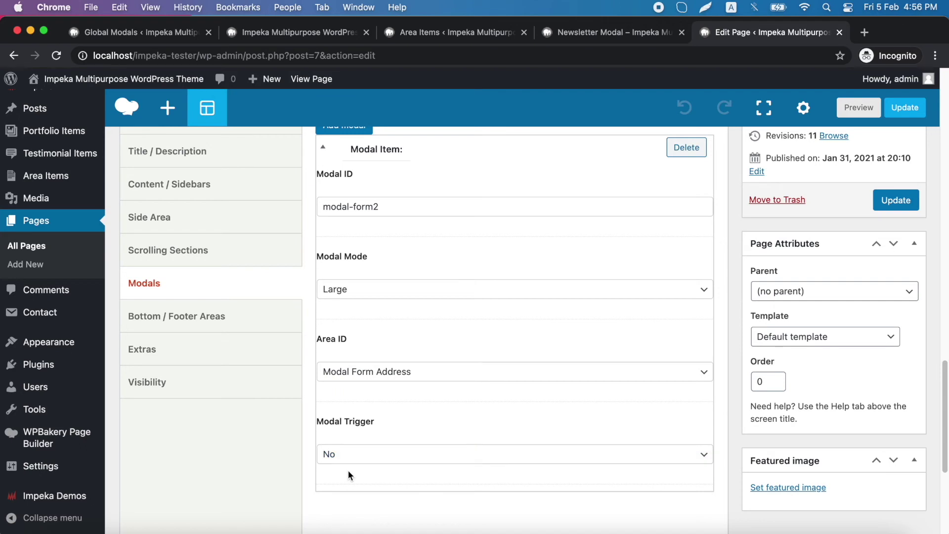
scroll(357, 469, up, 20)
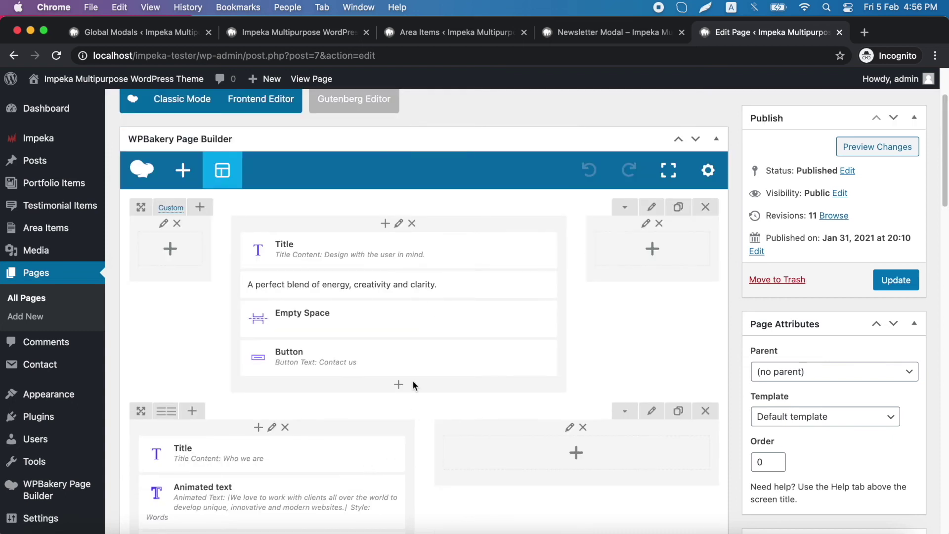
- Set the Contact us button's link to #modal-form2 and save the button
mouse_move(406, 368)
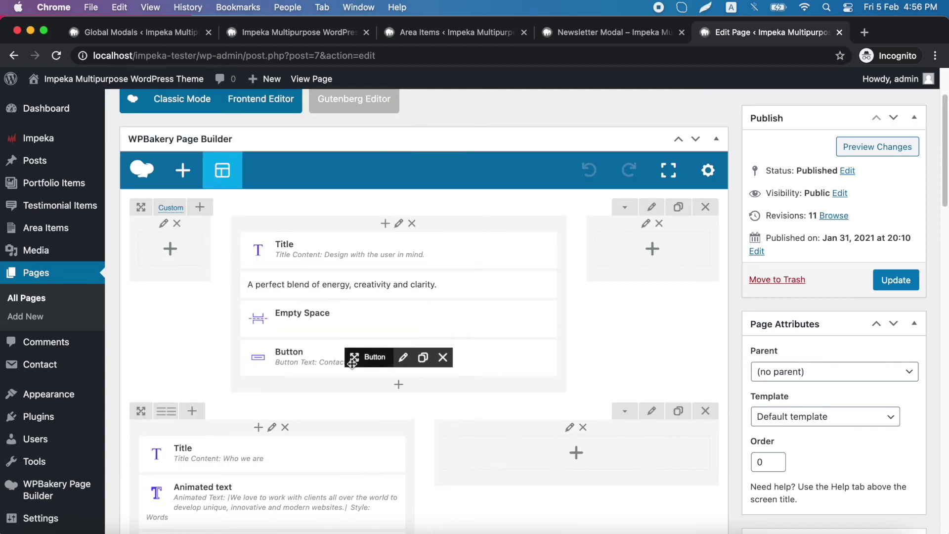
click(404, 361)
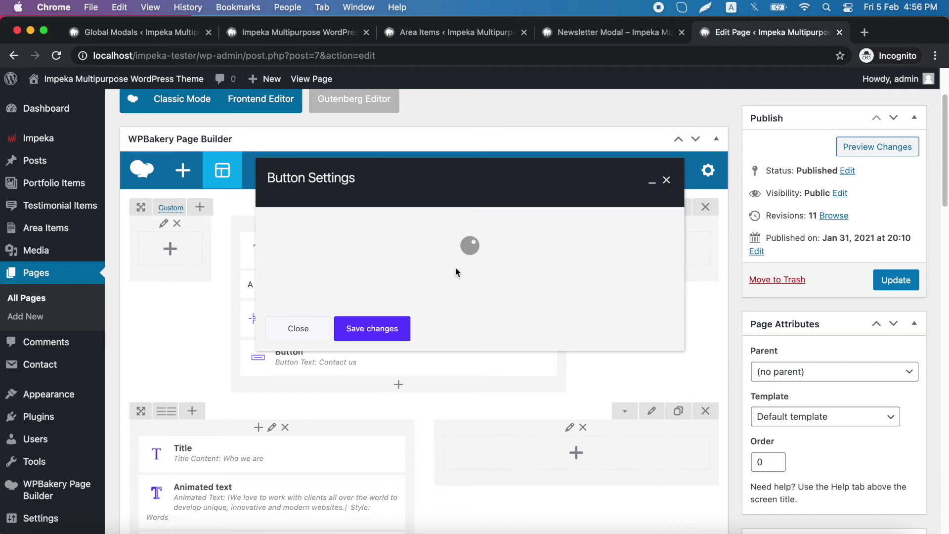
click(332, 207)
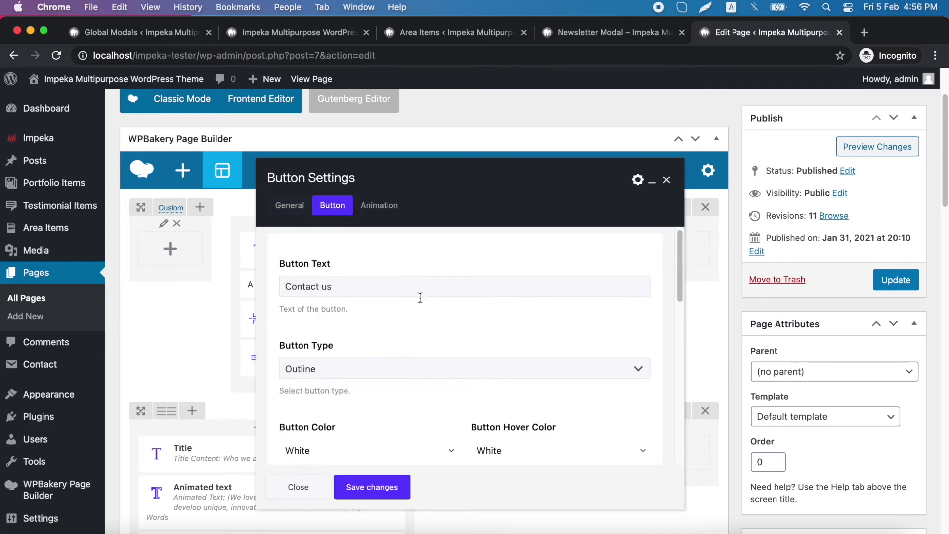
scroll(437, 341, down, 5)
scroll(438, 341, down, 3)
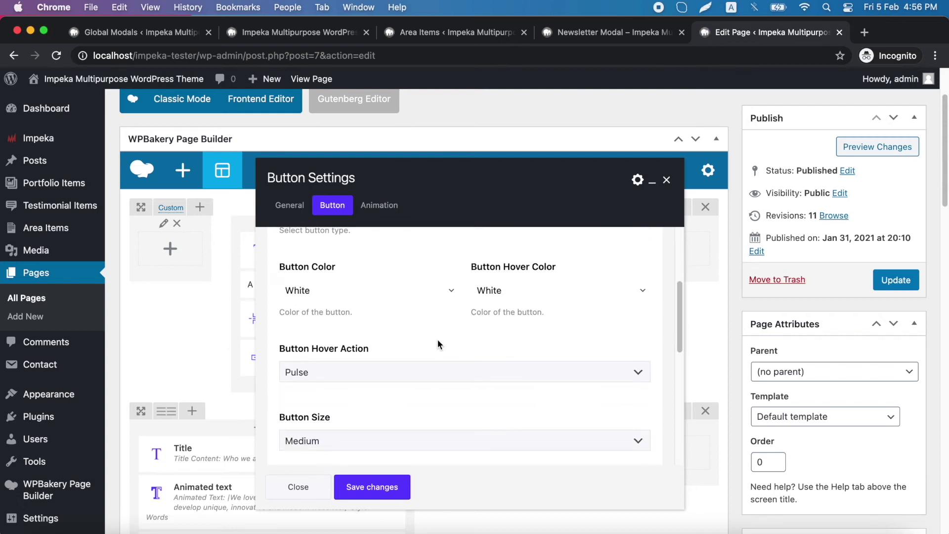
scroll(437, 343, down, 5)
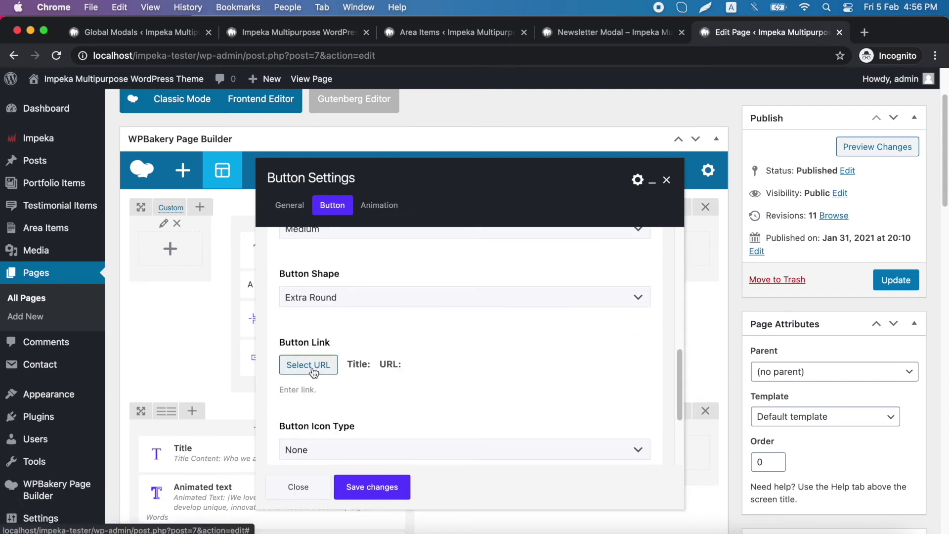
click(311, 366)
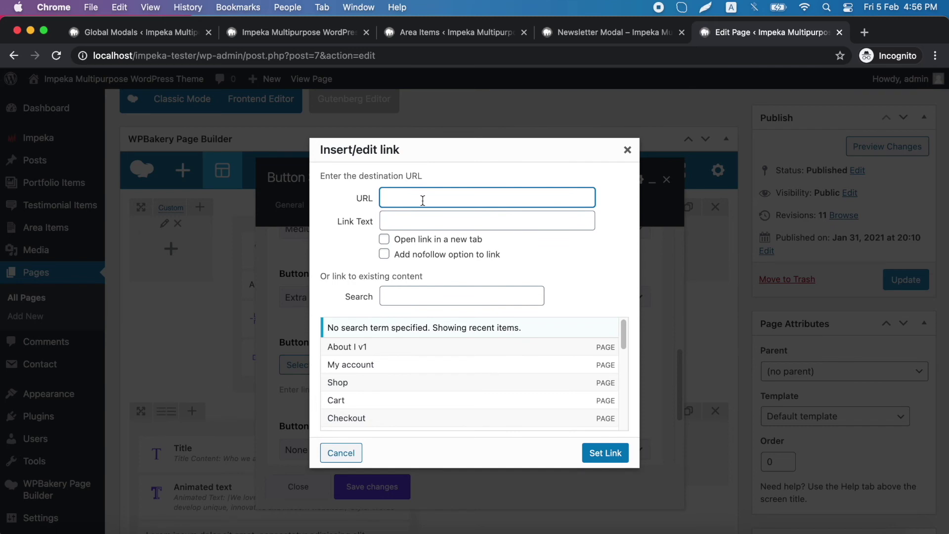
text(#modal-form2)
click(609, 454)
click(376, 489)
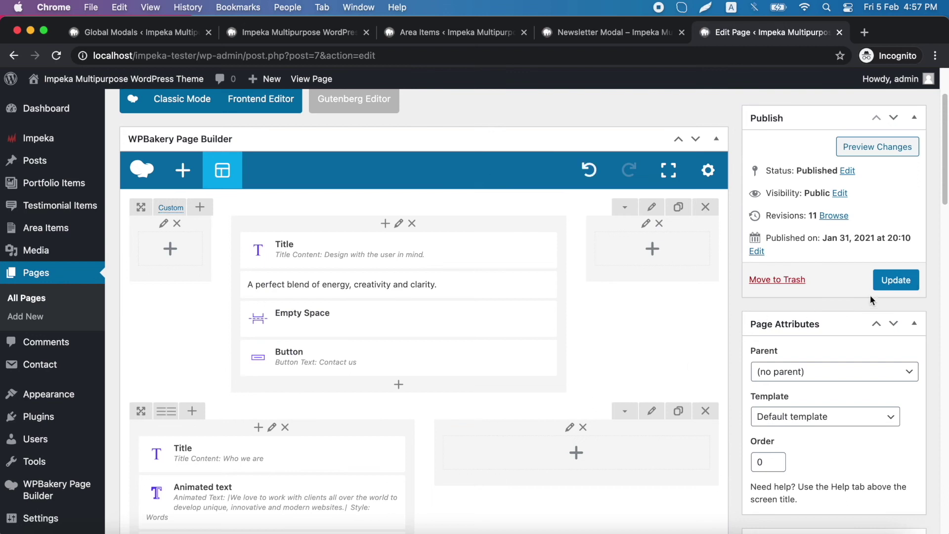
- Update the page and reload the live site tab
click(897, 281)
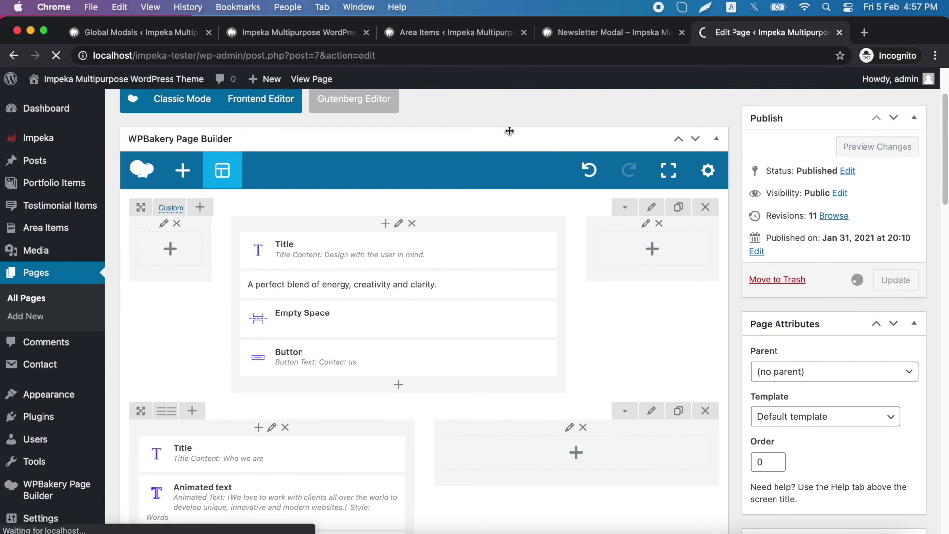
click(310, 37)
click(57, 56)
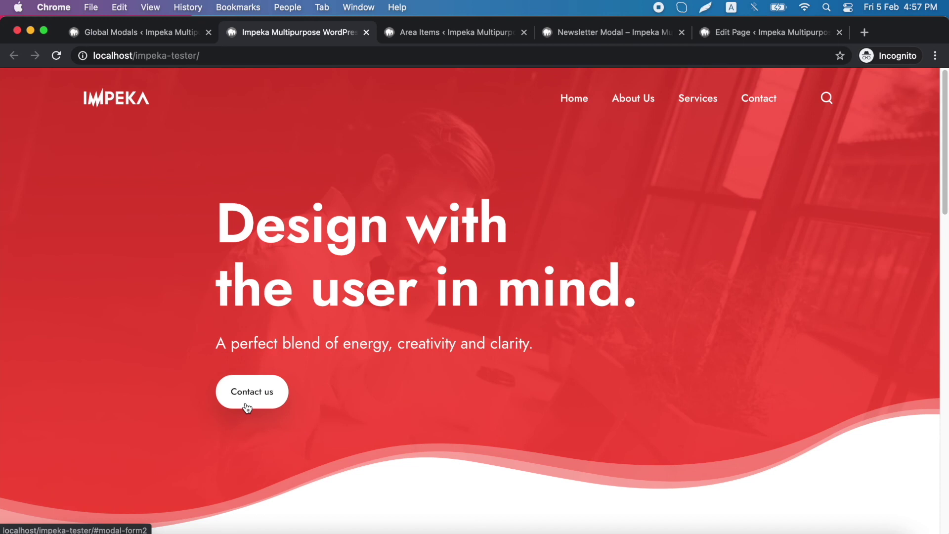
- Click Contact us on the live homepage to confirm the modal-form2 popup opens
click(249, 392)
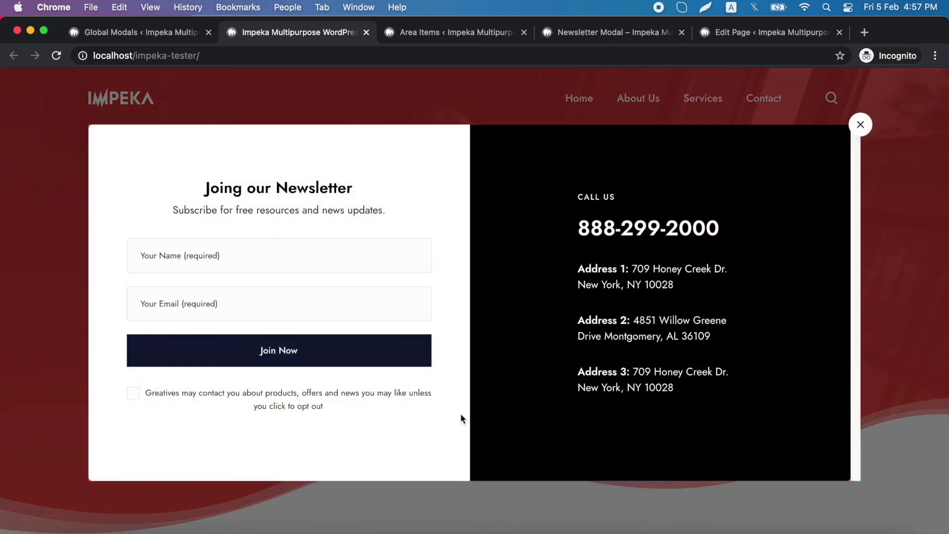